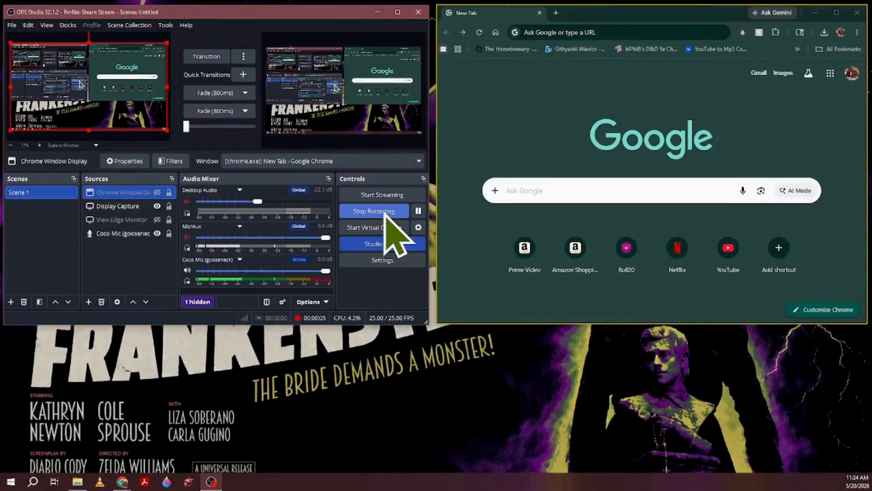
# Add a new Display Capture source named "Display Capture 2" to Scene 1, keeping it visible.
pyautogui.click(119, 208)
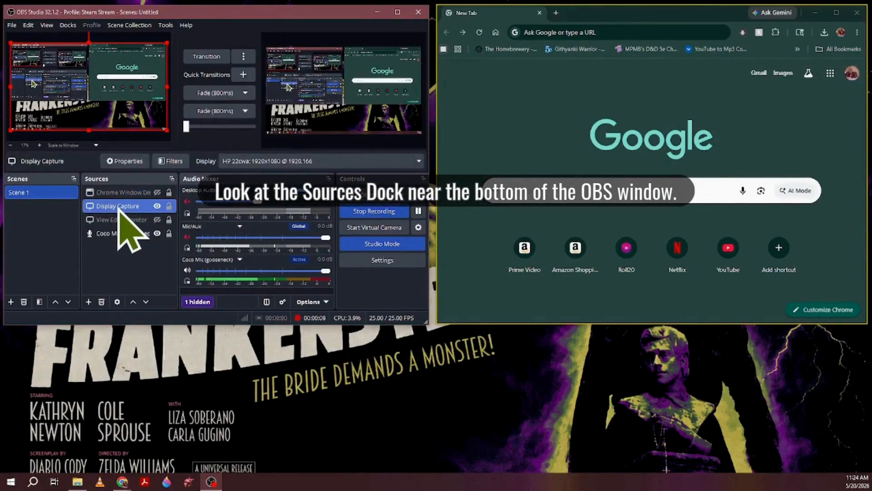
pyautogui.click(88, 302)
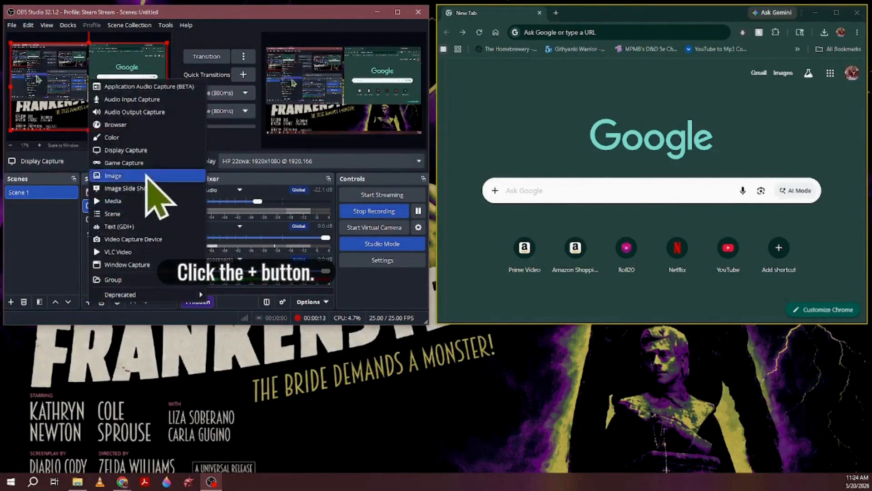
pyautogui.click(168, 151)
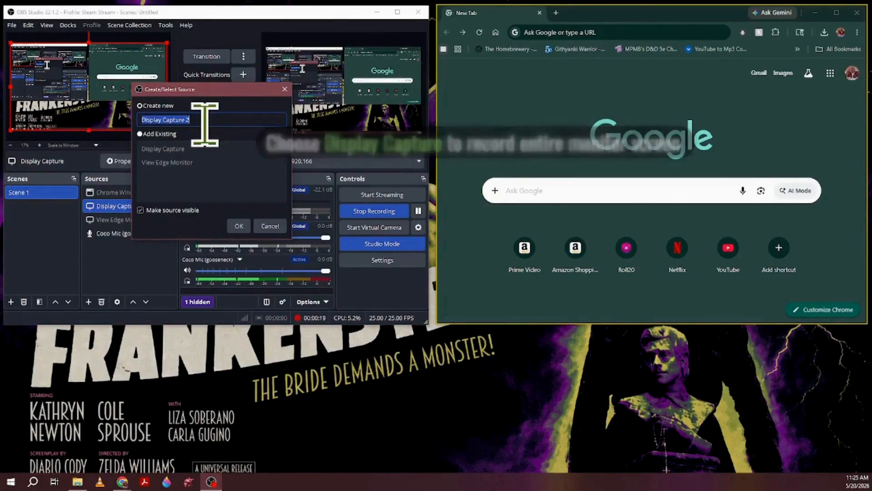
pyautogui.click(240, 226)
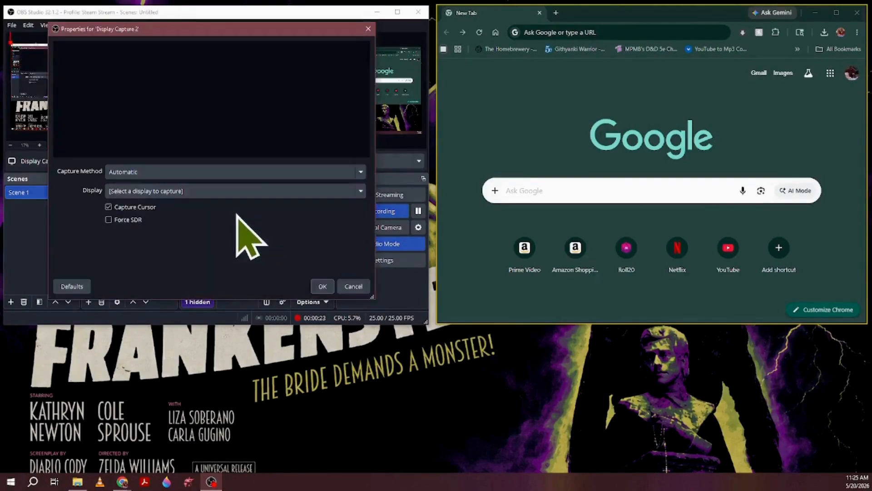
# Configure Display Capture 2 with the Automatic capture method and the HP 22cwa 1920x1080 display, and confirm its properties.
pyautogui.click(141, 174)
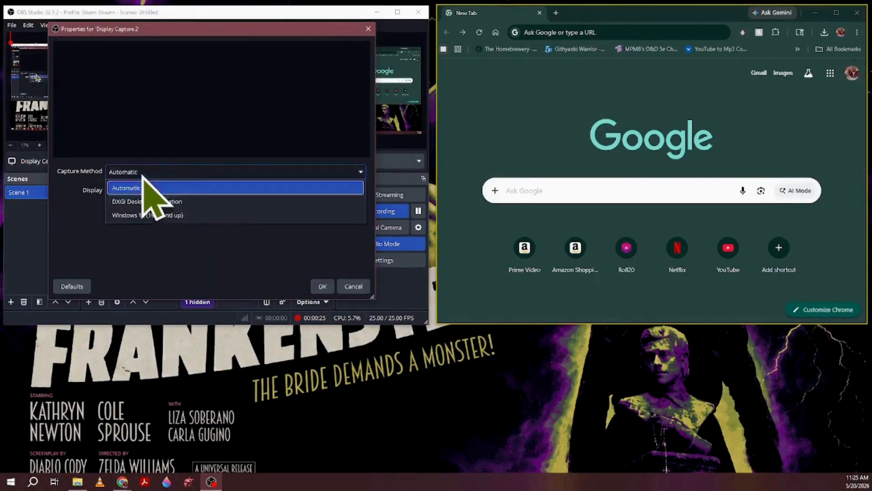
pyautogui.click(230, 192)
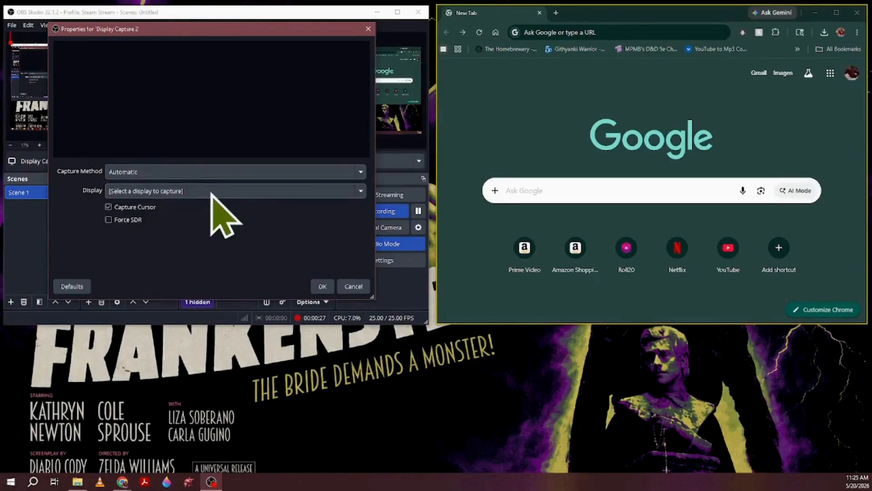
pyautogui.click(198, 171)
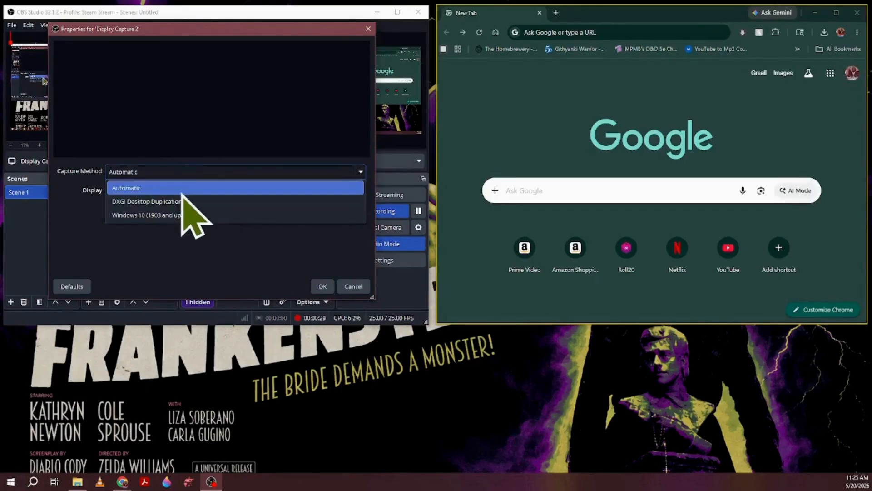
pyautogui.click(182, 189)
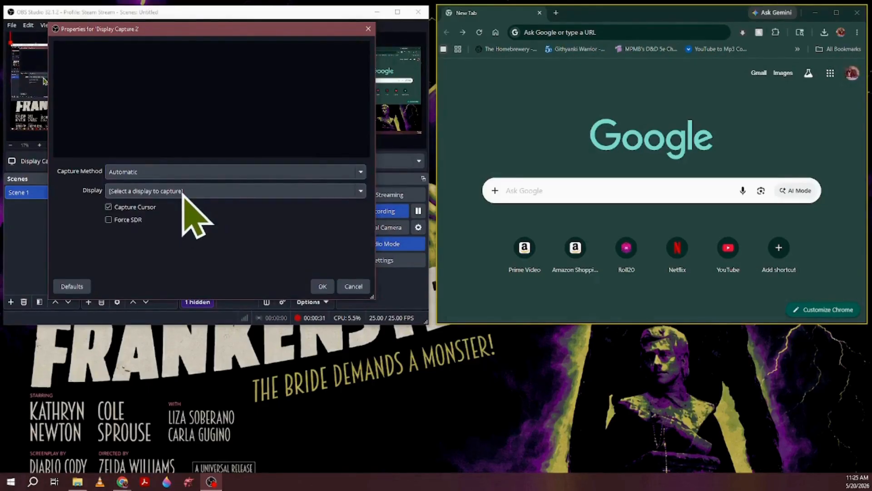
pyautogui.click(183, 192)
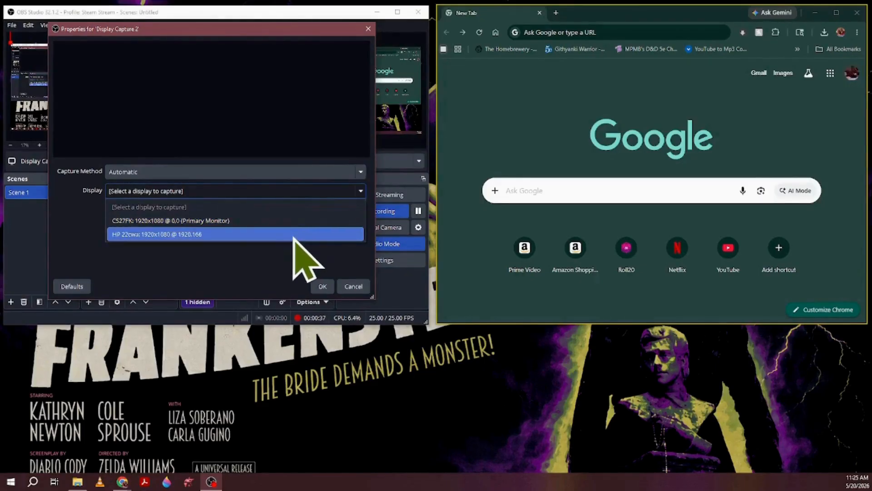
pyautogui.click(295, 234)
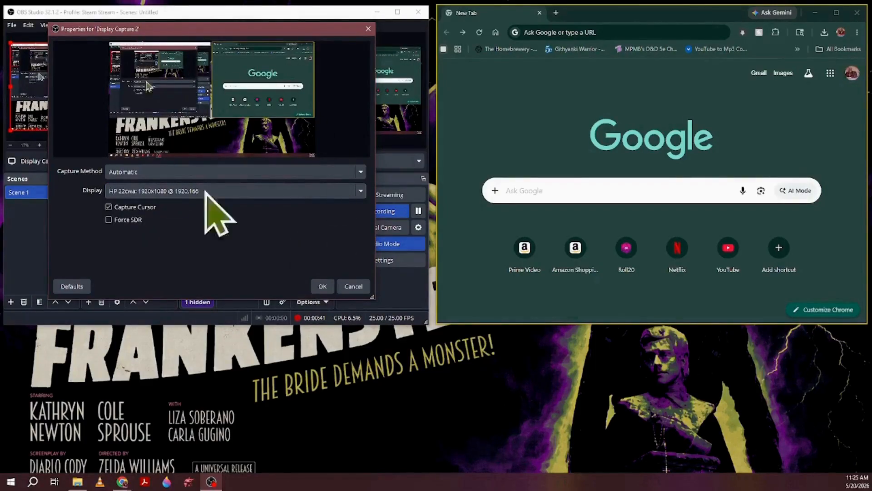
pyautogui.click(324, 288)
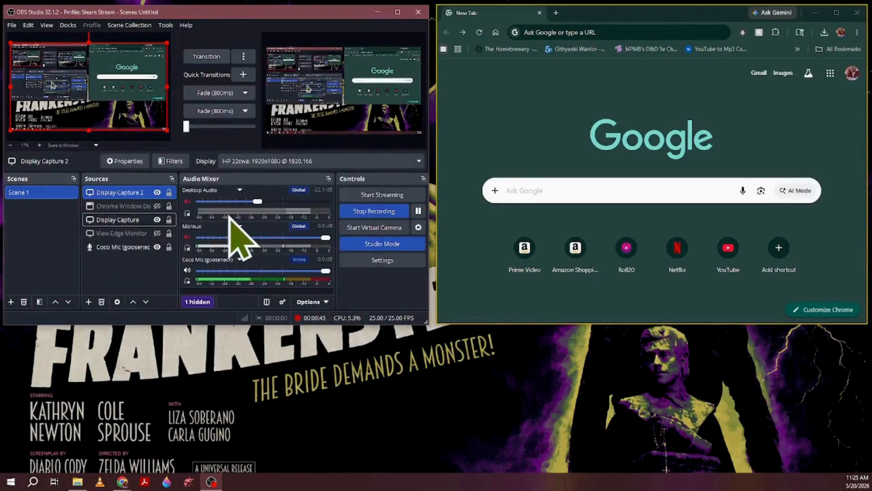
# Delete the Display Capture 2 source from Scene 1 and confirm the removal.
pyautogui.click(101, 303)
pyautogui.click(255, 179)
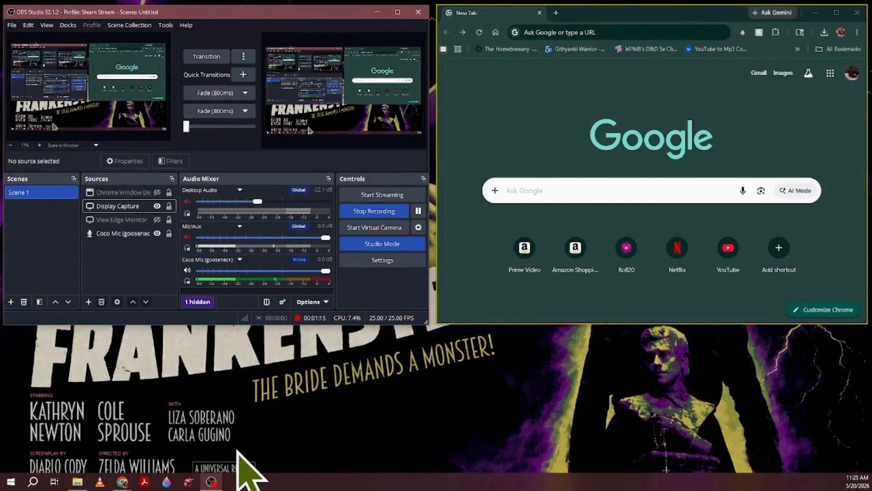
# Add a new Window Capture source named "Google Chrome" to Scene 1.
pyautogui.click(88, 302)
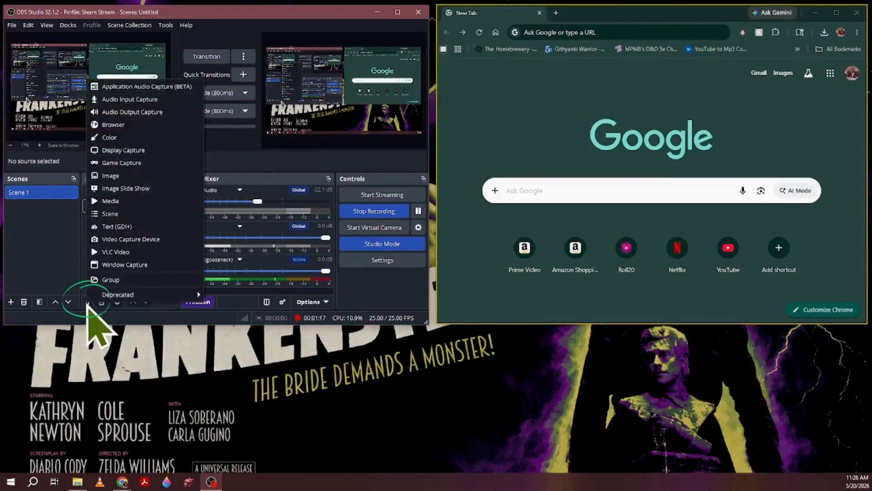
pyautogui.click(159, 265)
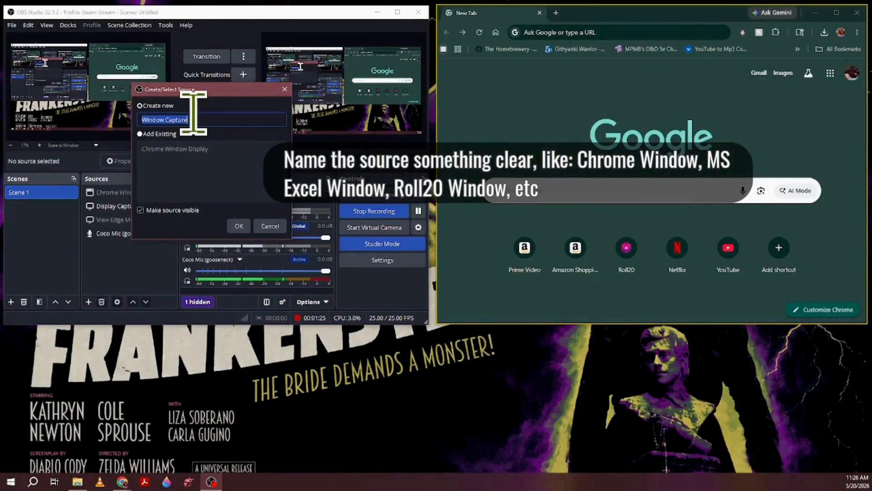
pyautogui.write('C')
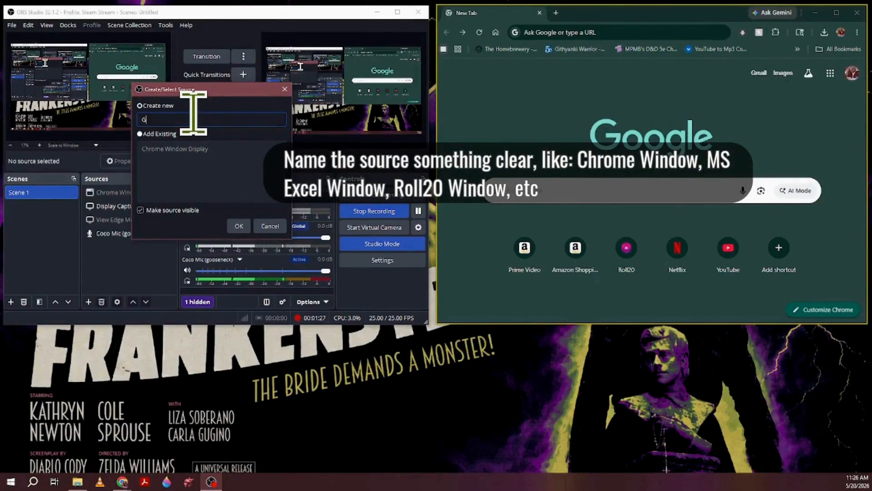
pyautogui.write('oggl')
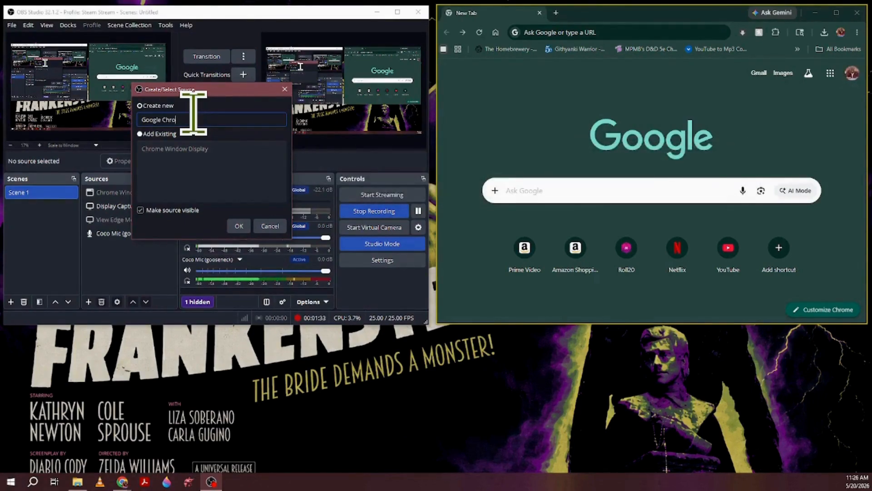
pyautogui.press('Return')
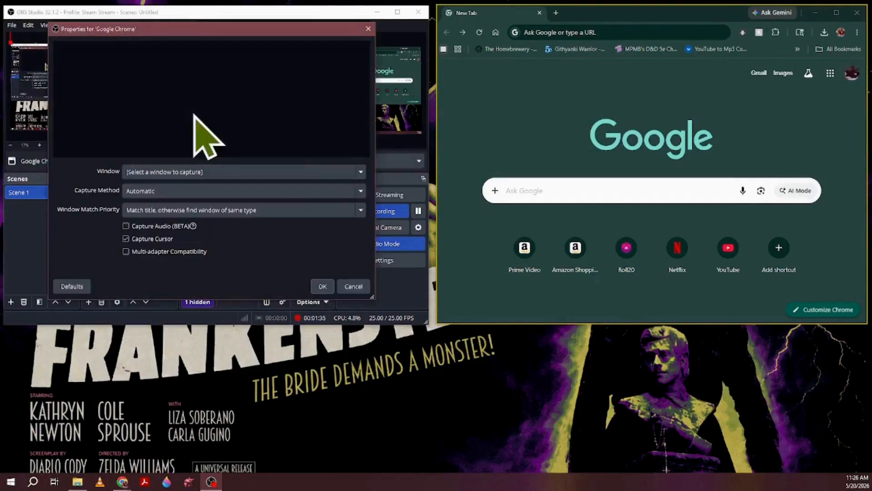
# Set the Google Chrome source to capture the "[chrome.exe]: New Tab - Google Chrome" window and confirm its properties.
pyautogui.click(311, 172)
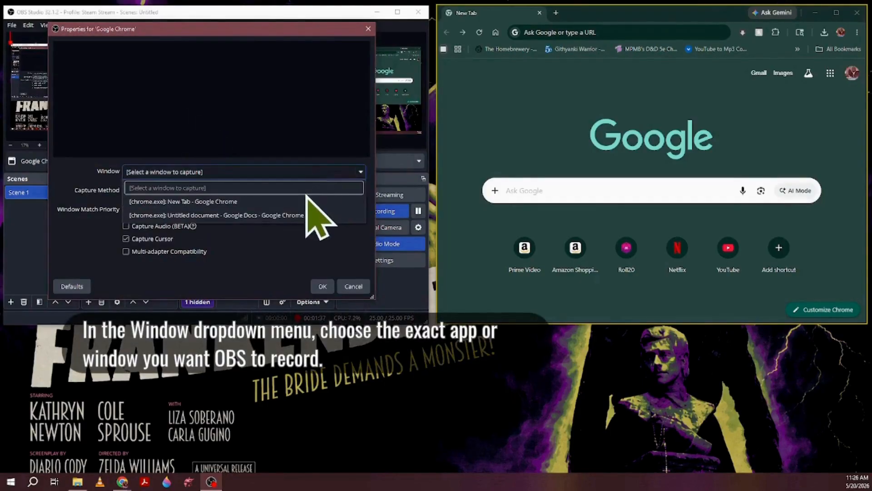
pyautogui.click(310, 201)
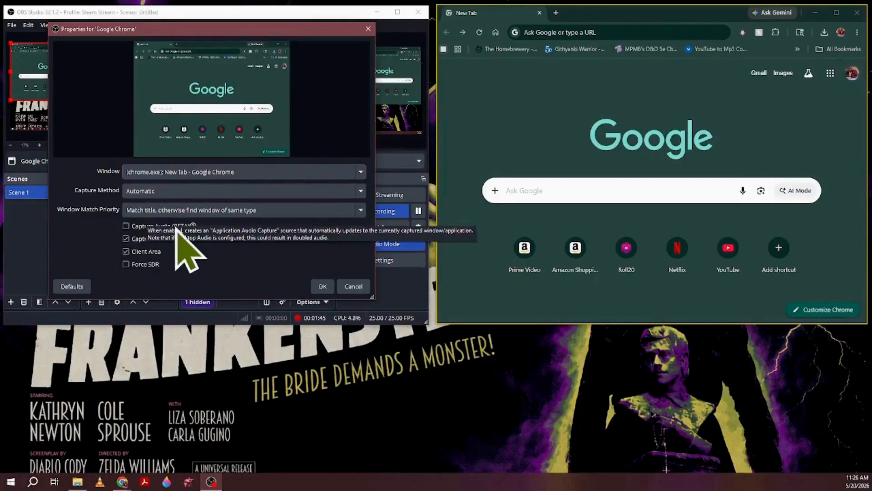
pyautogui.moveTo(190, 230)
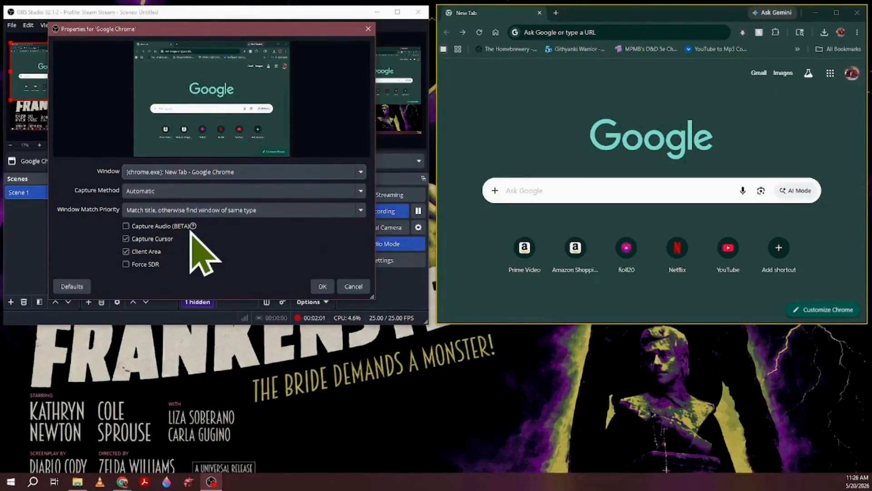
pyautogui.click(323, 286)
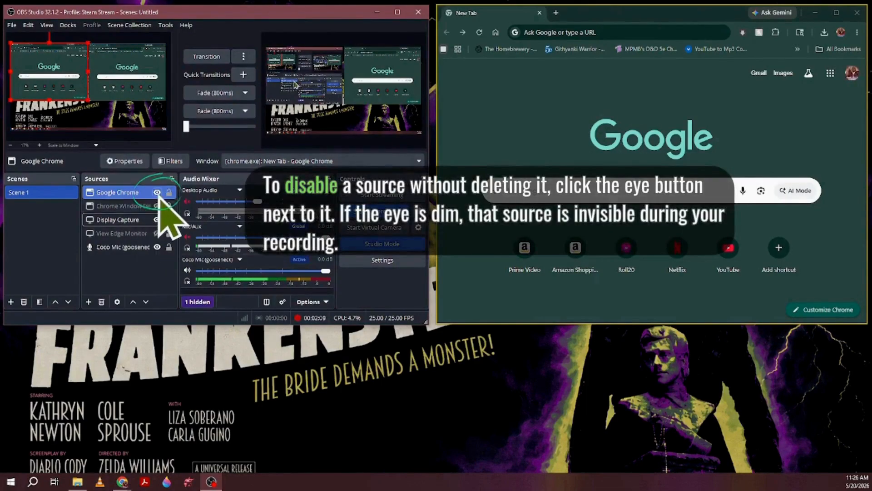
# Hide the Display Capture source and make Google Chrome the only visible video source in Scene 1.
pyautogui.click(157, 192)
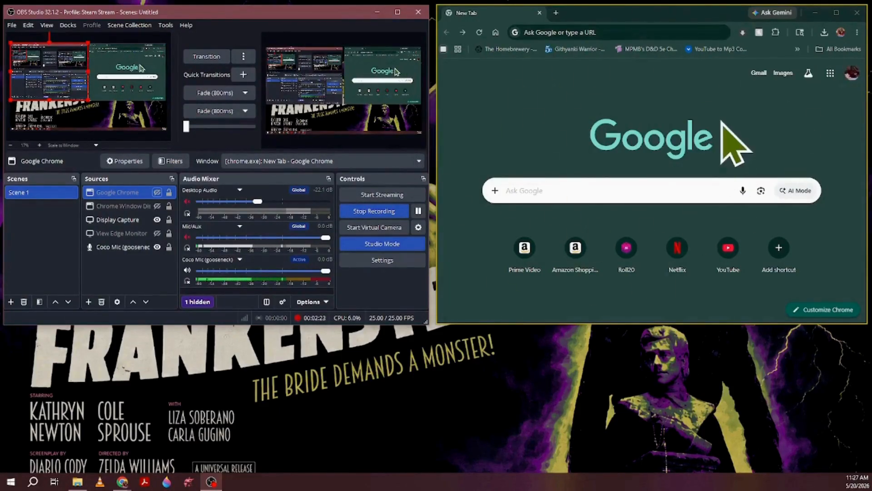
pyautogui.click(157, 220)
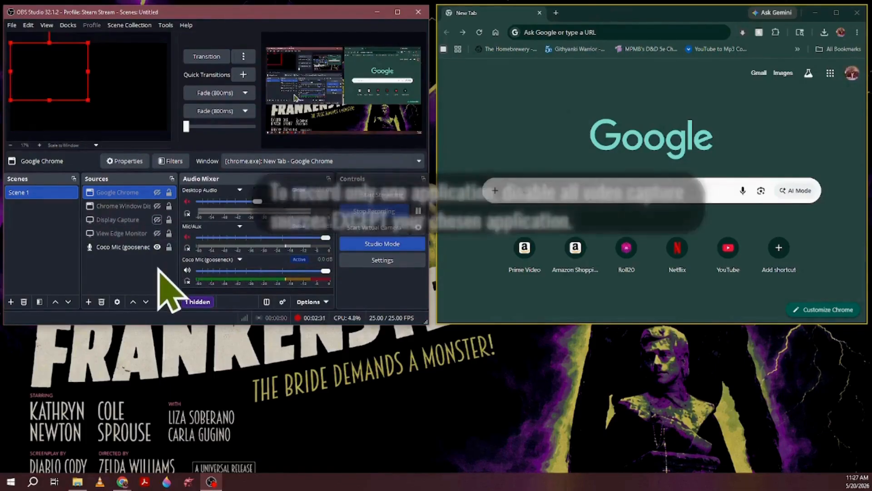
pyautogui.click(157, 193)
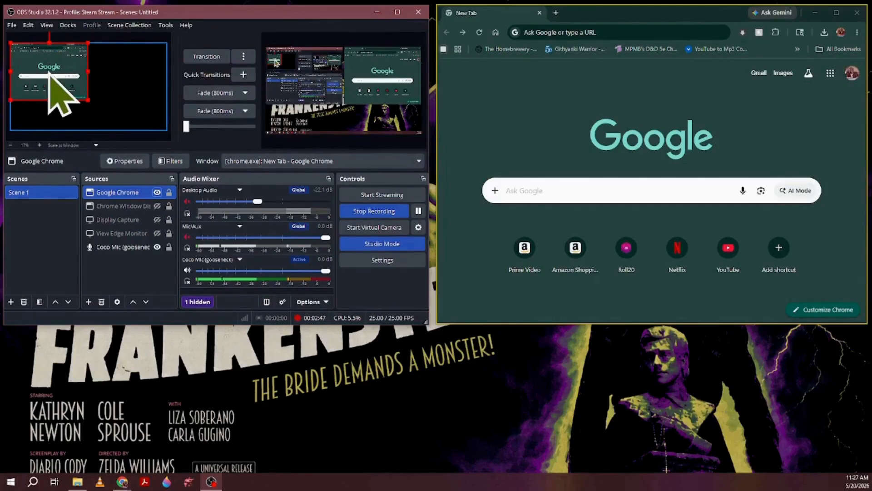
# Scale the Google Chrome source down slightly in the preview, then apply the Fit to screen transform to it.
pyautogui.moveTo(88, 100)
pyautogui.mouseDown()
pyautogui.moveTo(139, 136)
pyautogui.moveTo(80, 93)
pyautogui.mouseUp()
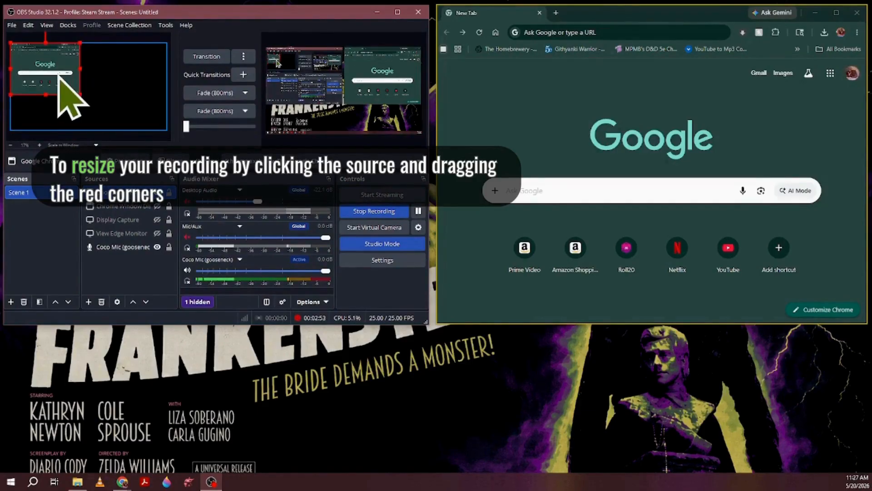
pyautogui.rightClick(59, 75)
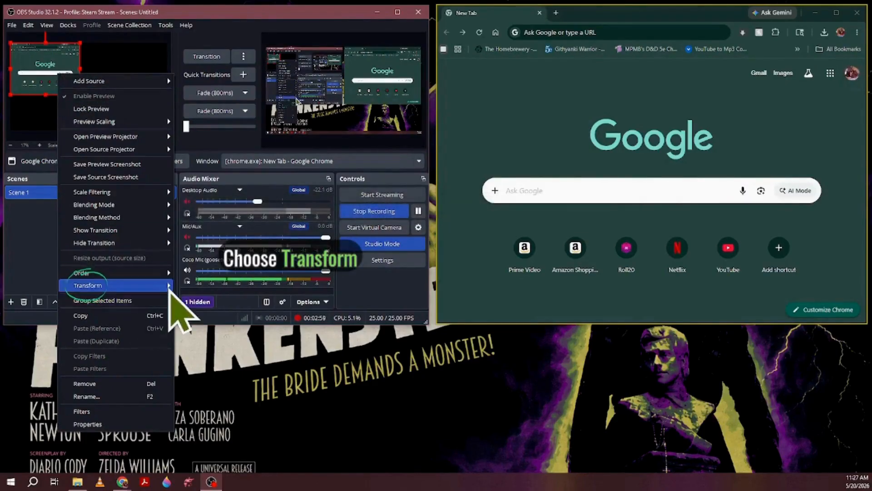
pyautogui.moveTo(169, 287)
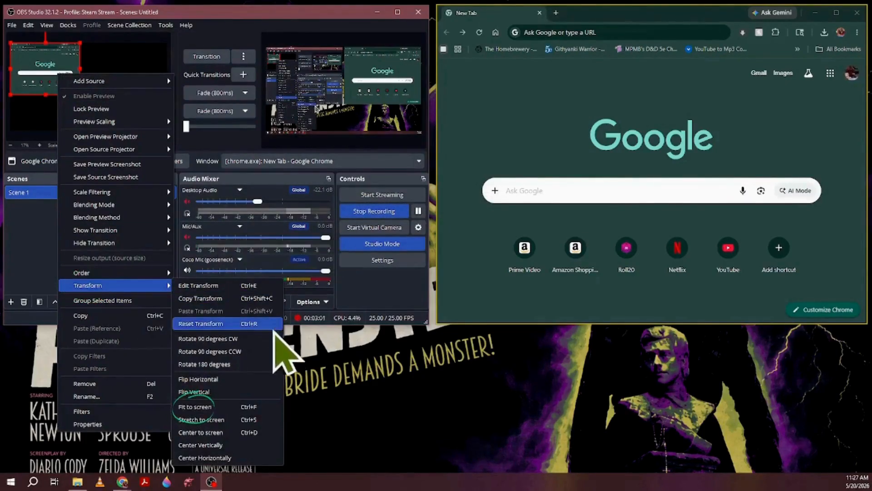
pyautogui.click(252, 407)
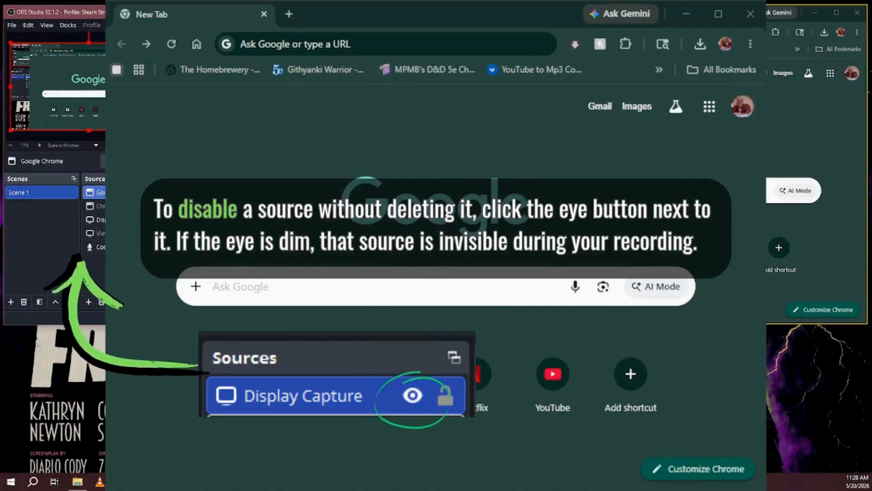
# Hide the Display Capture source, keep Google Chrome visible, and transition the preview scene to the program output.
pyautogui.click(116, 205)
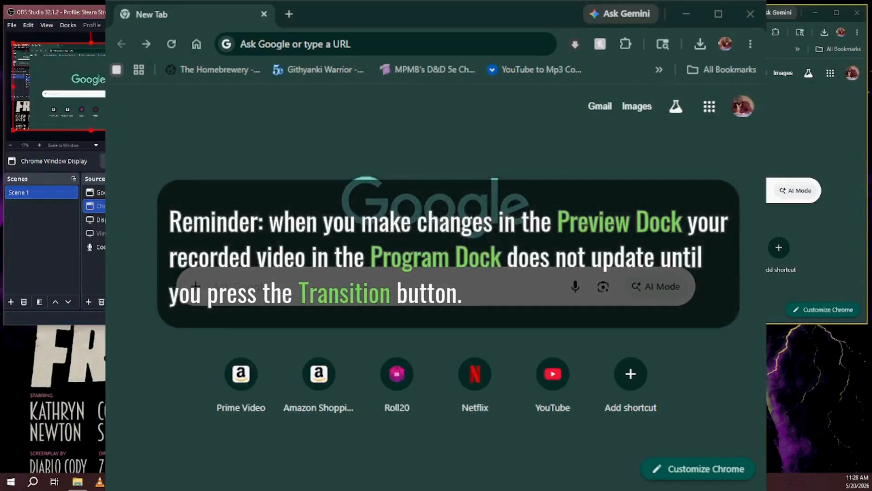
pyautogui.click(157, 193)
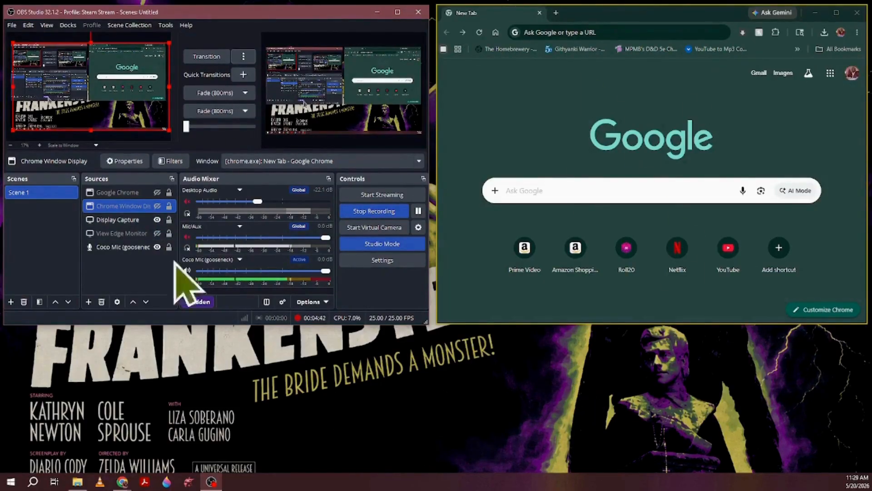
pyautogui.click(157, 192)
pyautogui.click(157, 221)
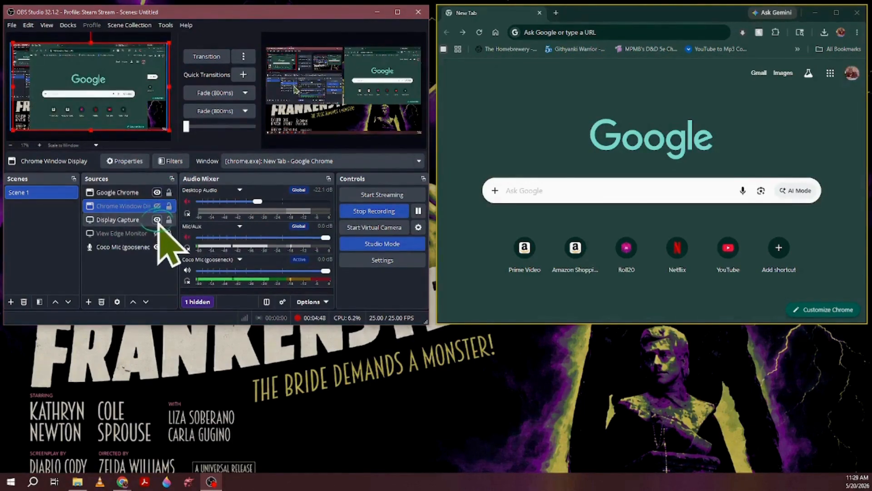
pyautogui.click(157, 220)
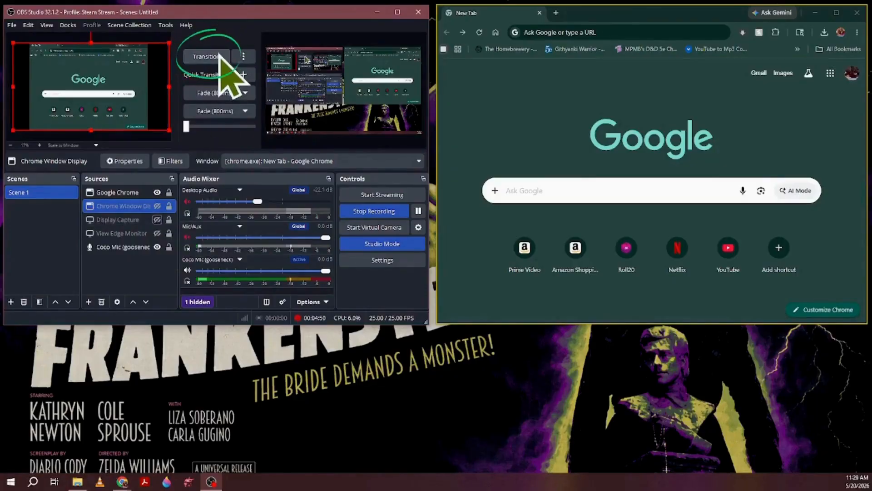
pyautogui.click(206, 56)
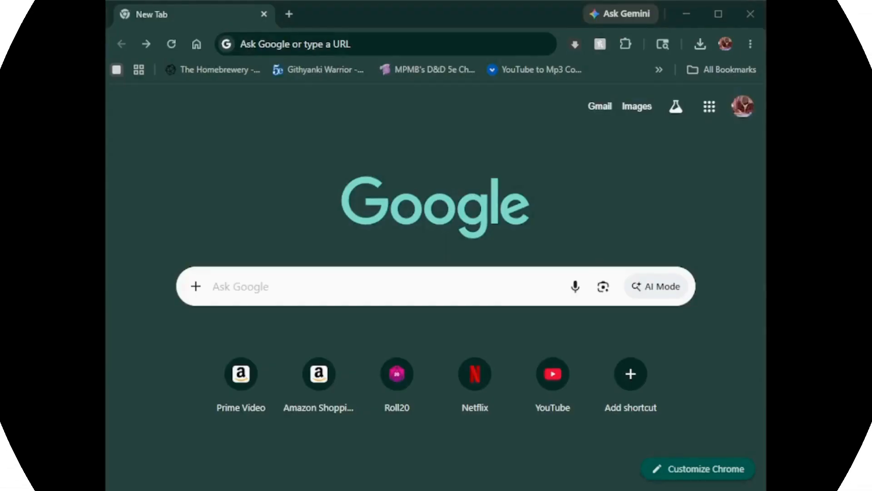